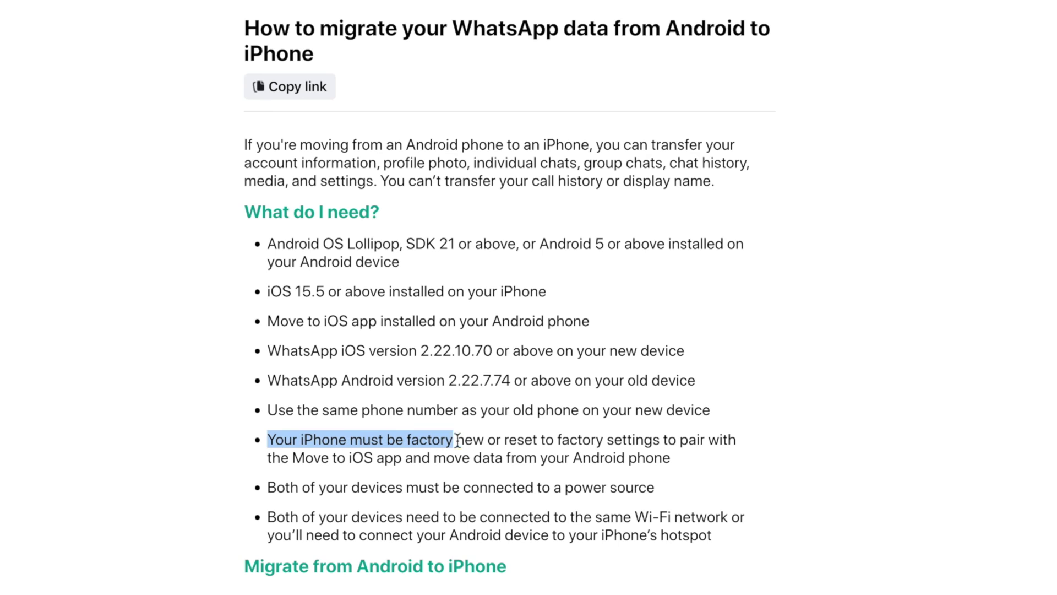
# Highlight the 'Your iPhone must be factory new' bullet in the WhatsApp Help Center article
pyautogui.moveTo(742, 447); pyautogui.dragTo(742, 461)
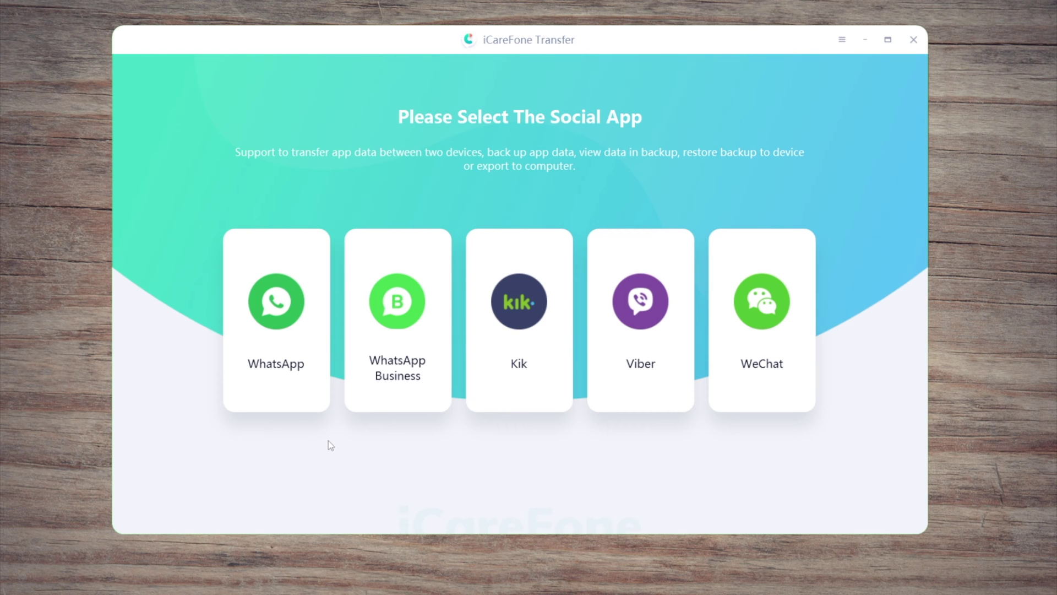
# Choose WhatsApp and start a transfer from samsung to iPhone 12
pyautogui.click(307, 373)
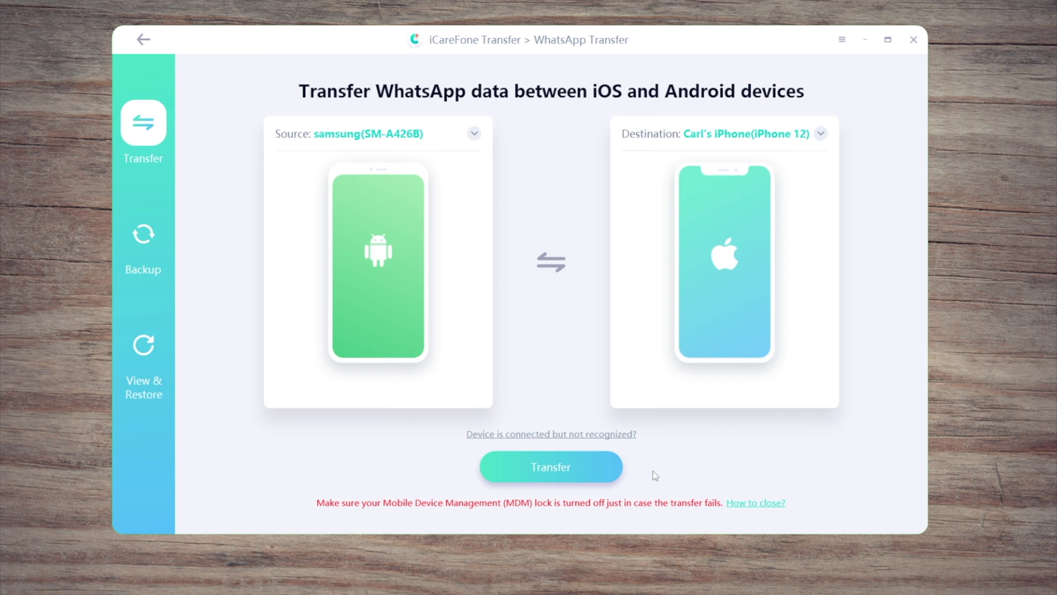
pyautogui.click(602, 468)
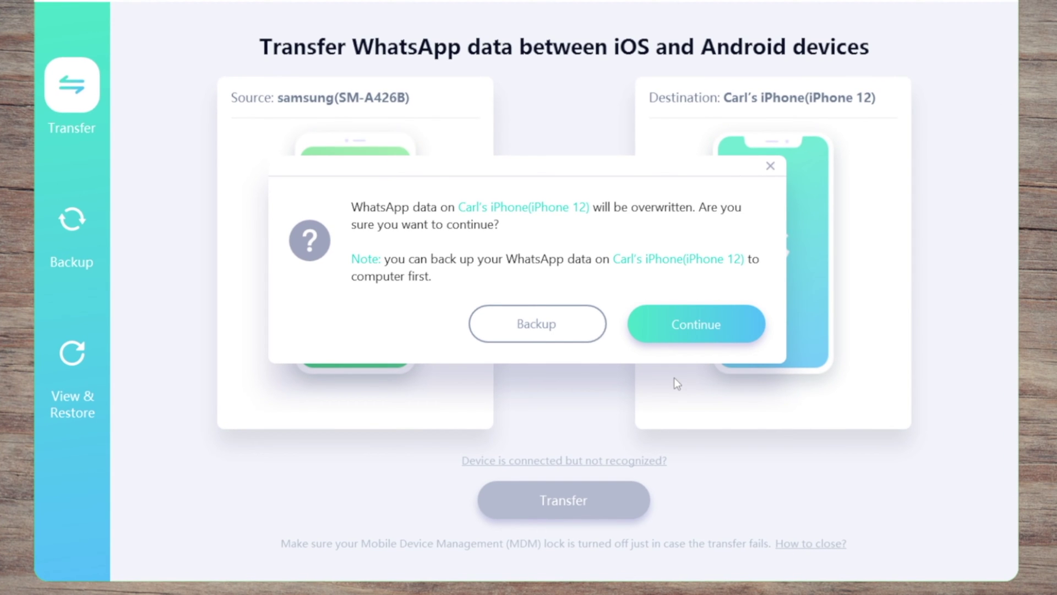
# Accept overwriting the existing WhatsApp data on the iPhone 12
pyautogui.click(736, 323)
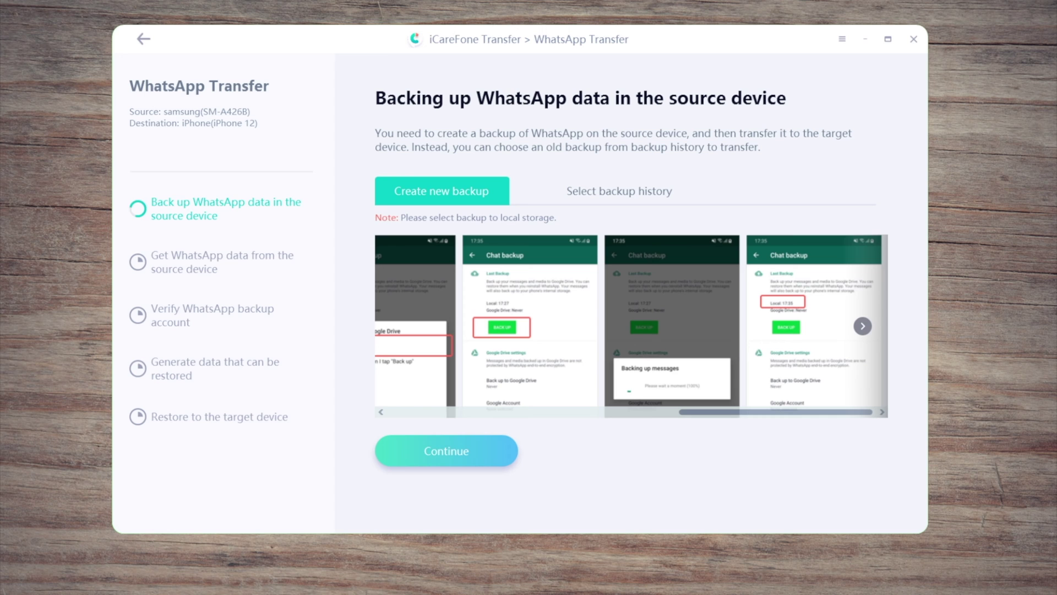
# Use the existing 2022-07-27 backup and submit its country code and phone number for verification
pyautogui.click(656, 196)
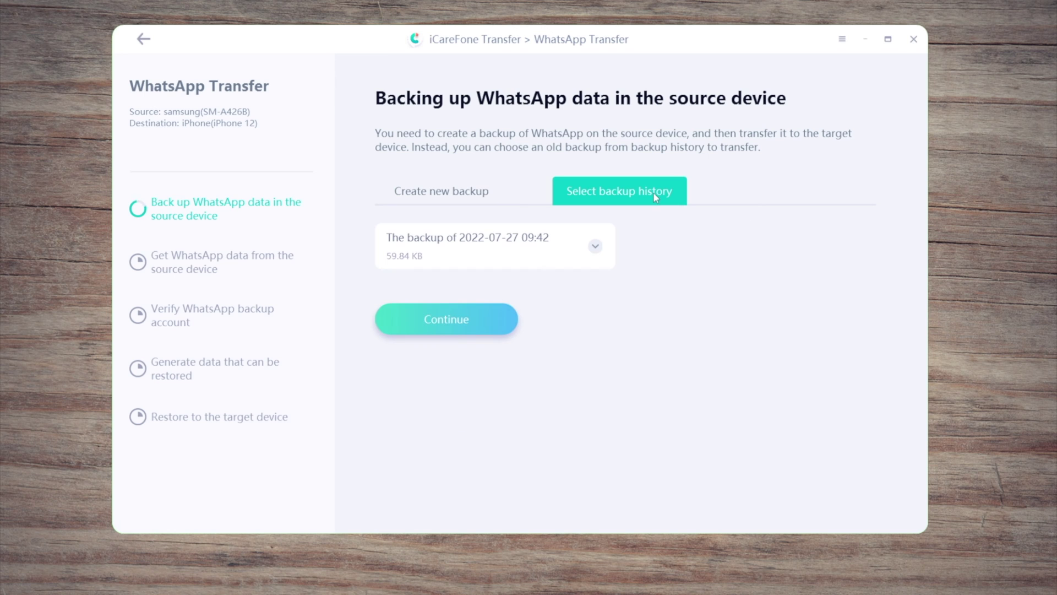
pyautogui.click(489, 320)
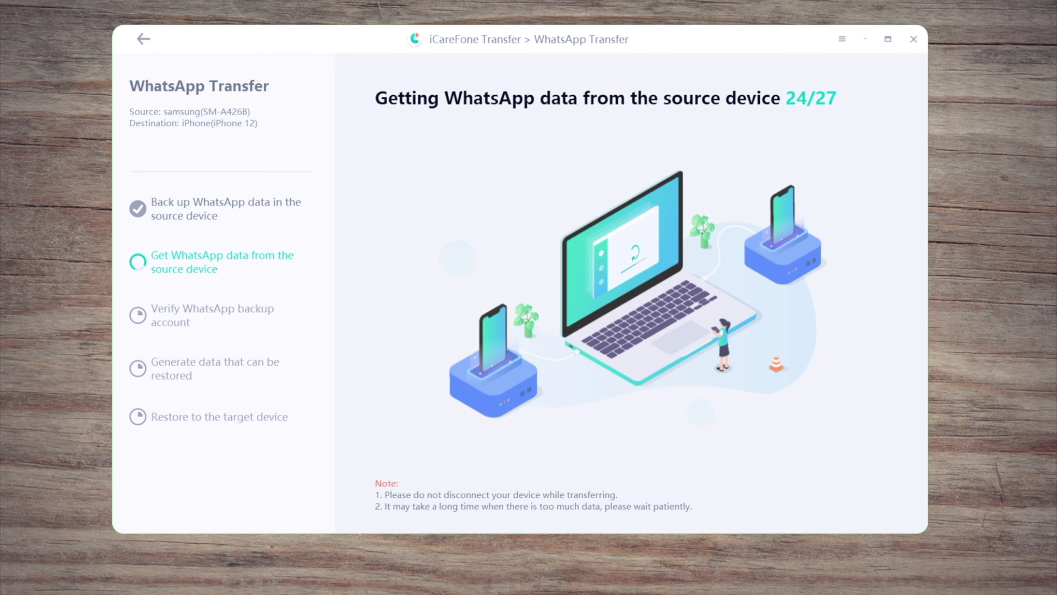
pyautogui.click(570, 186)
pyautogui.click(499, 263)
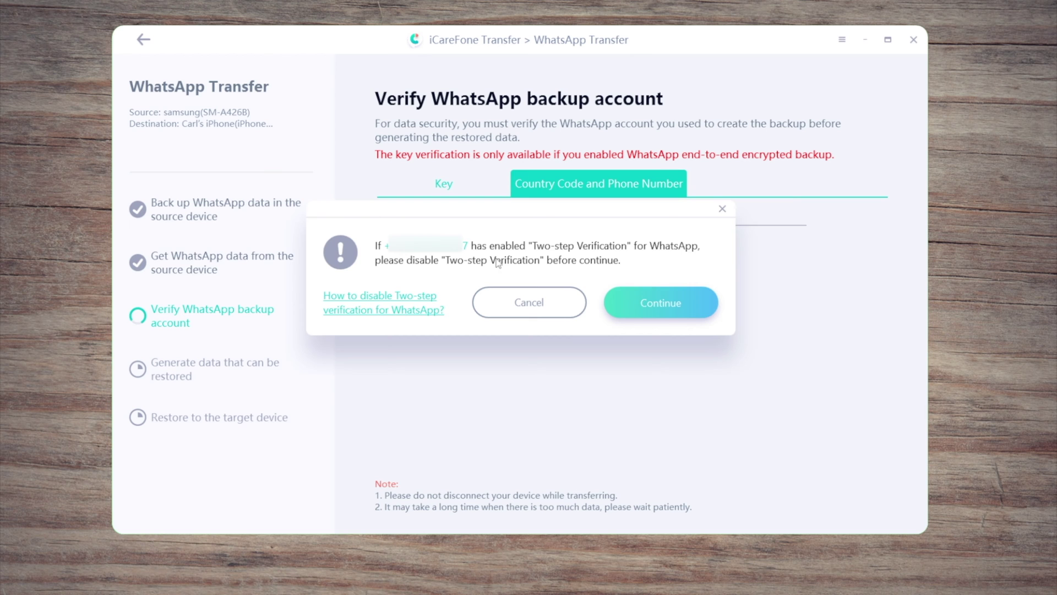
# Get past the two-step verification and WhatsApp code warnings, then tick all data categories
pyautogui.click(688, 299)
pyautogui.click(677, 326)
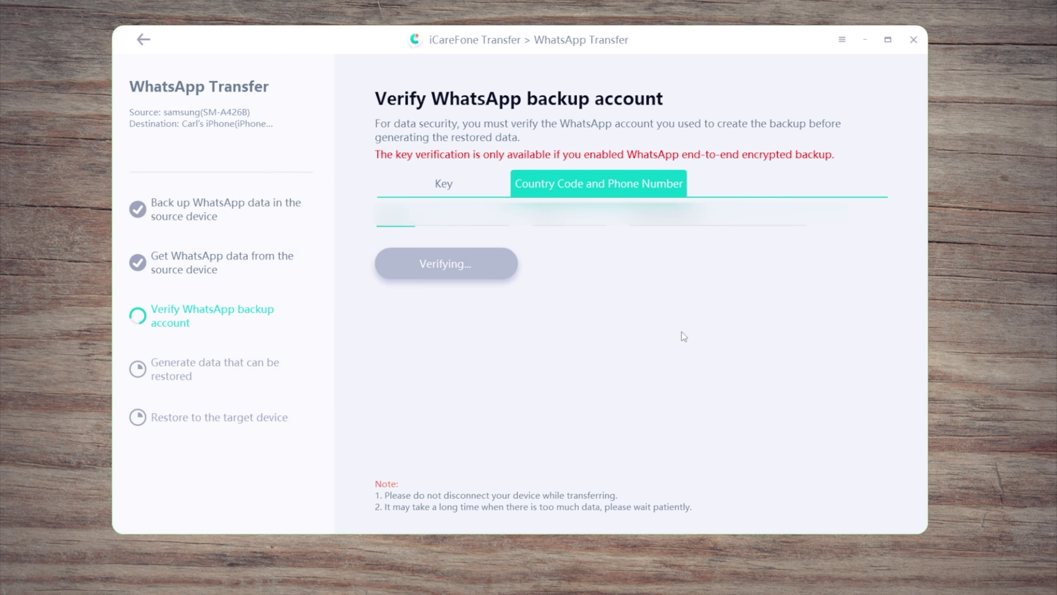
pyautogui.click(380, 192)
pyautogui.click(578, 216)
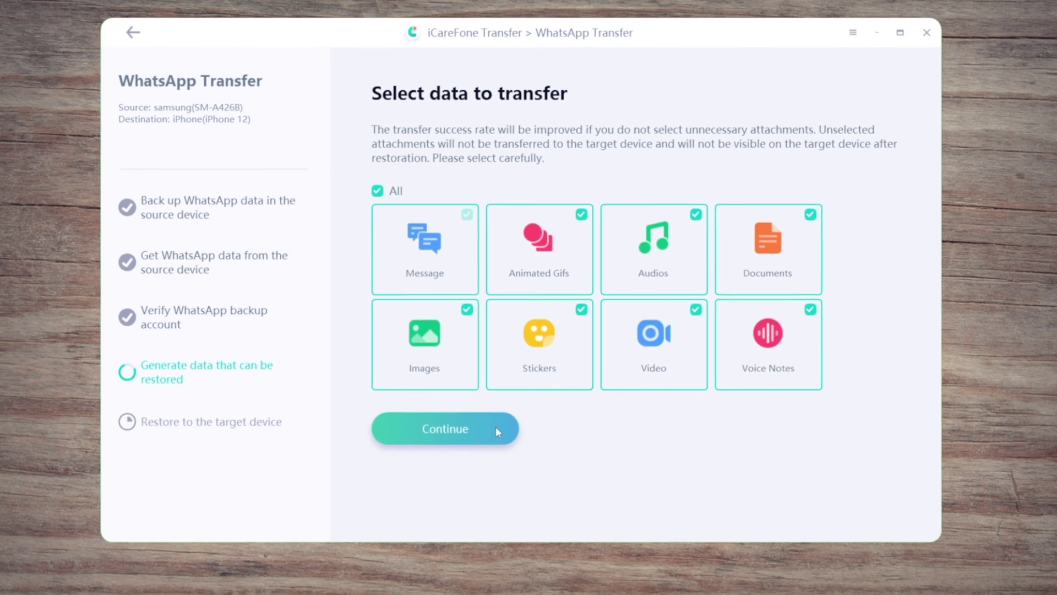
# Generate restorable data from all ticked categories, messages through voice notes
pyautogui.click(496, 426)
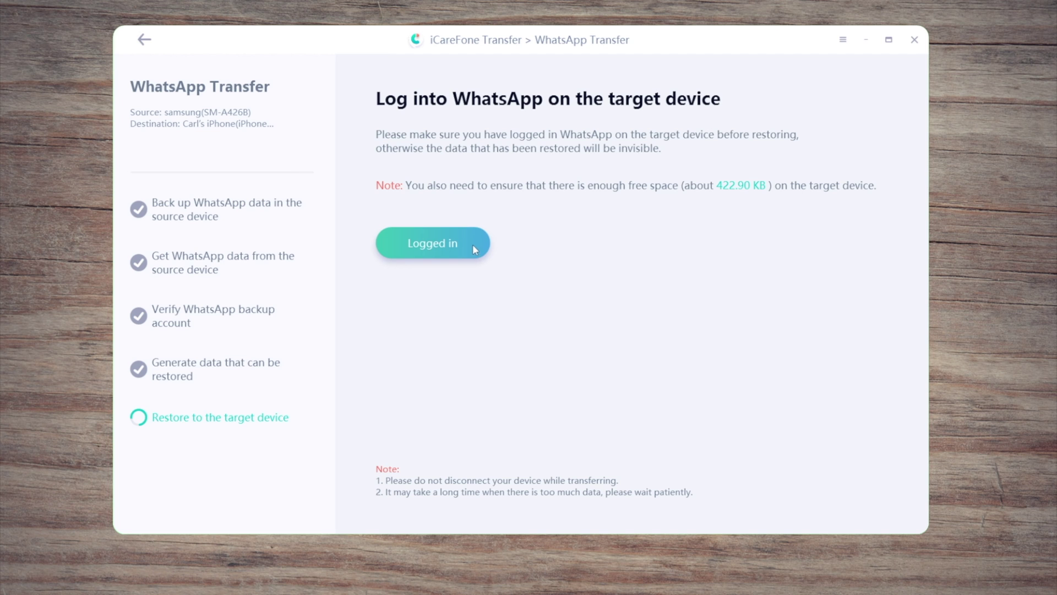
# Confirm WhatsApp is logged in on the iPhone 12 so the chats restore
pyautogui.click(473, 243)
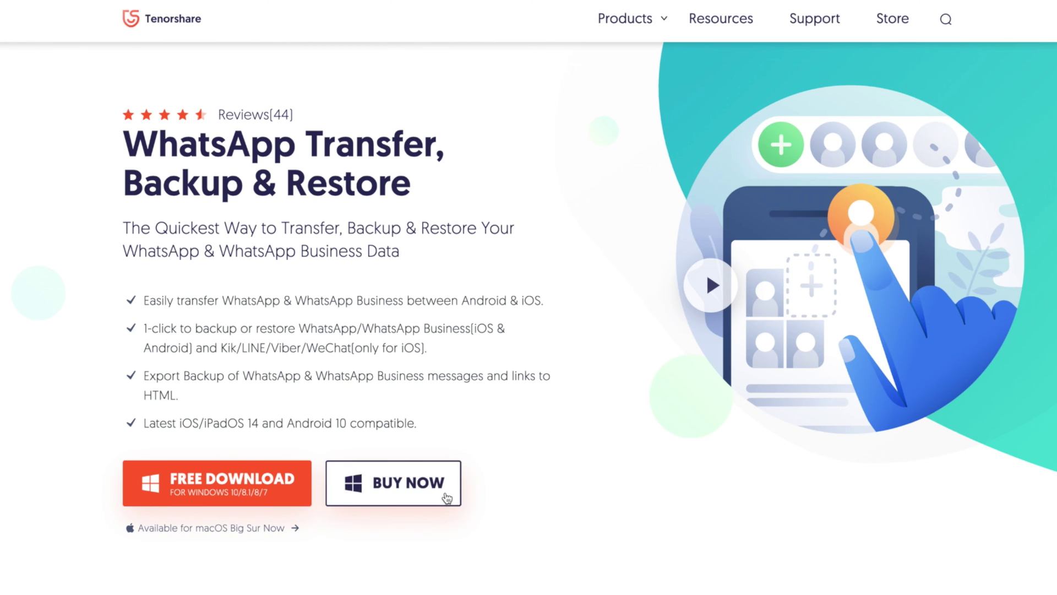
# Show the license pricing page for WhatsApp Transfer, Backup & Restore via BUY NOW
pyautogui.click(446, 498)
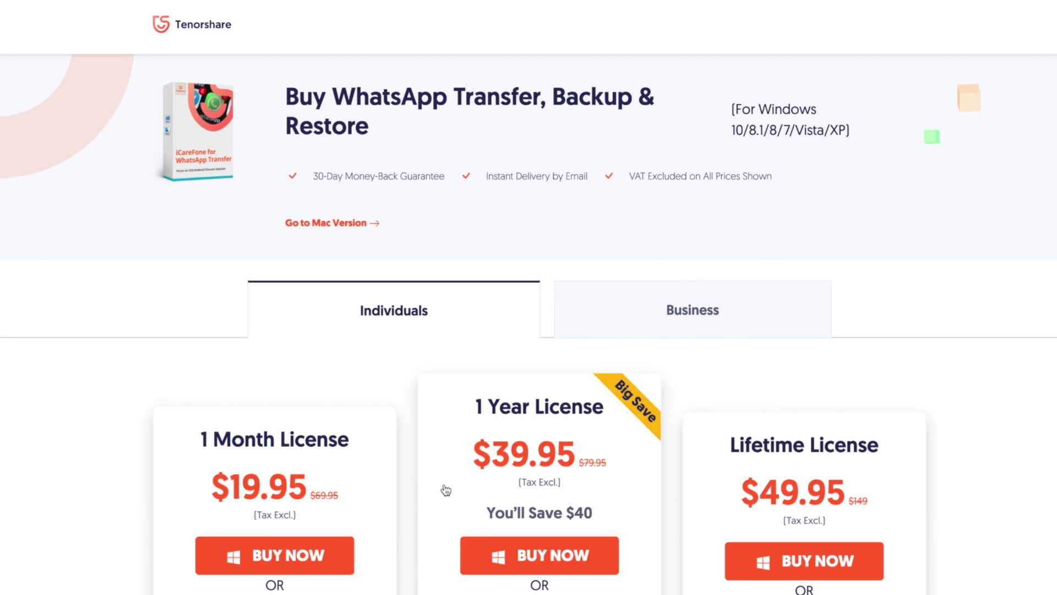